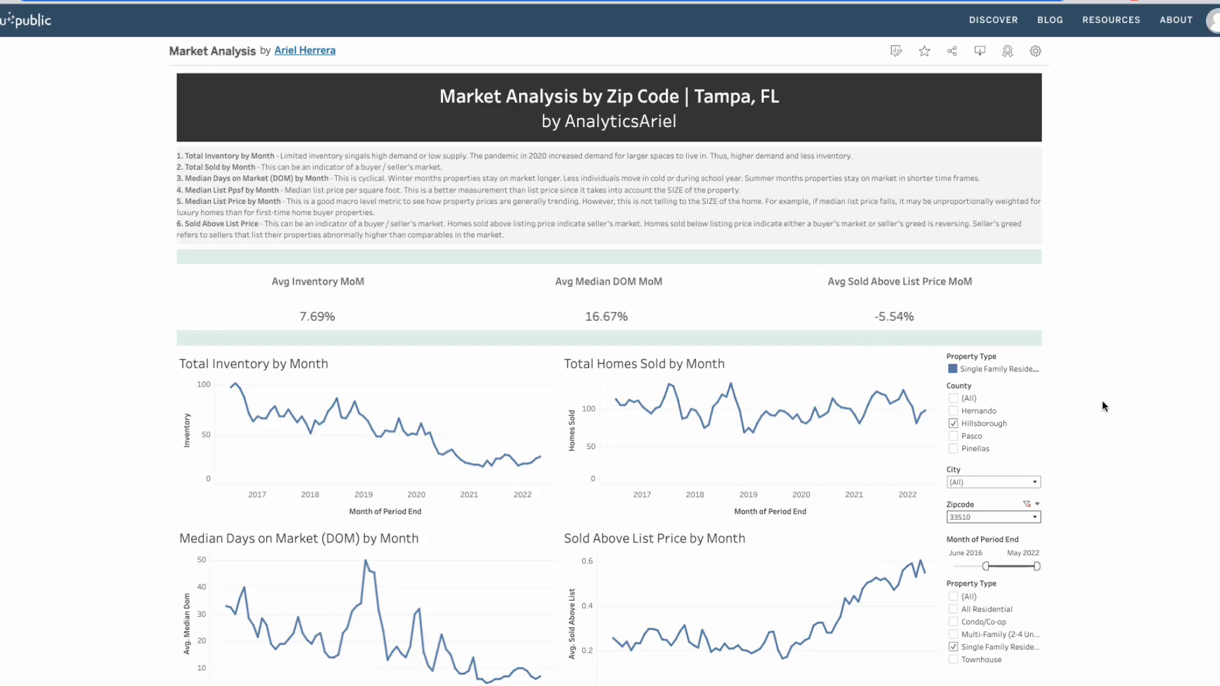
- Expand the market analysis to all zip codes and all property types
{"action": "scroll", "coordinate": [1104, 406], "scroll_direction": "down", "scroll_amount": 2}
{"action": "mouse_move", "coordinate": [432, 313]}
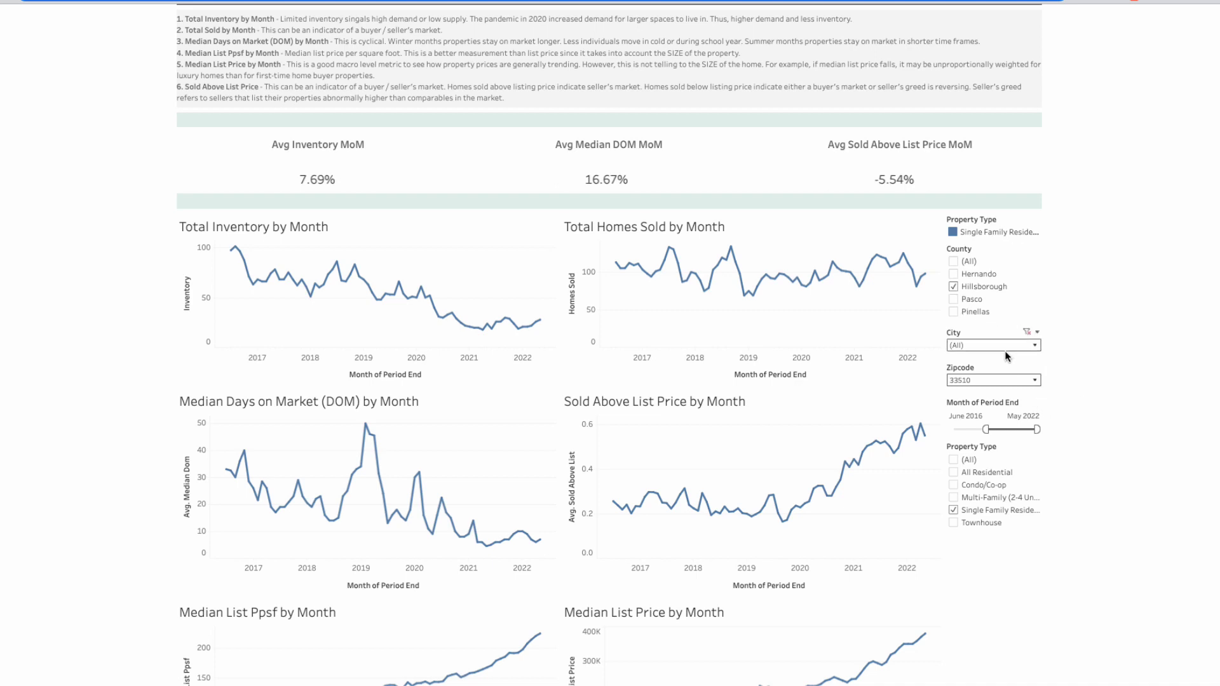
{"action": "left_click", "coordinate": [1034, 380]}
{"action": "left_click", "coordinate": [955, 24]}
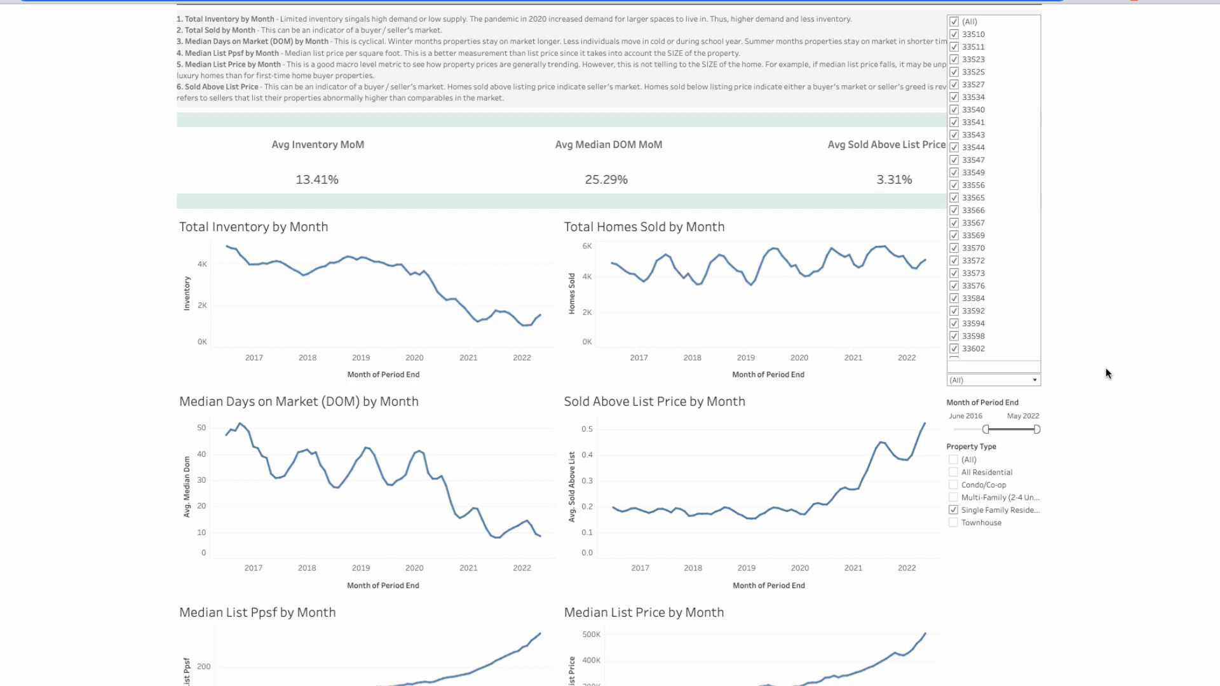
{"action": "left_click", "coordinate": [971, 459]}
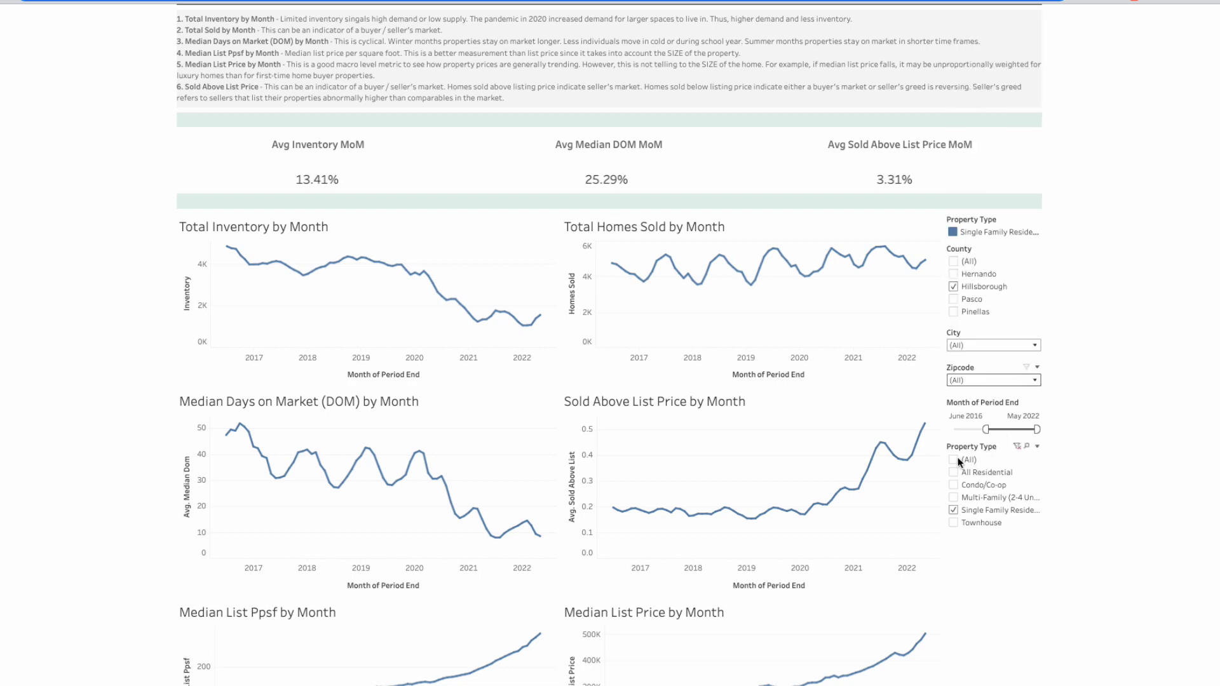
{"action": "left_click", "coordinate": [971, 458]}
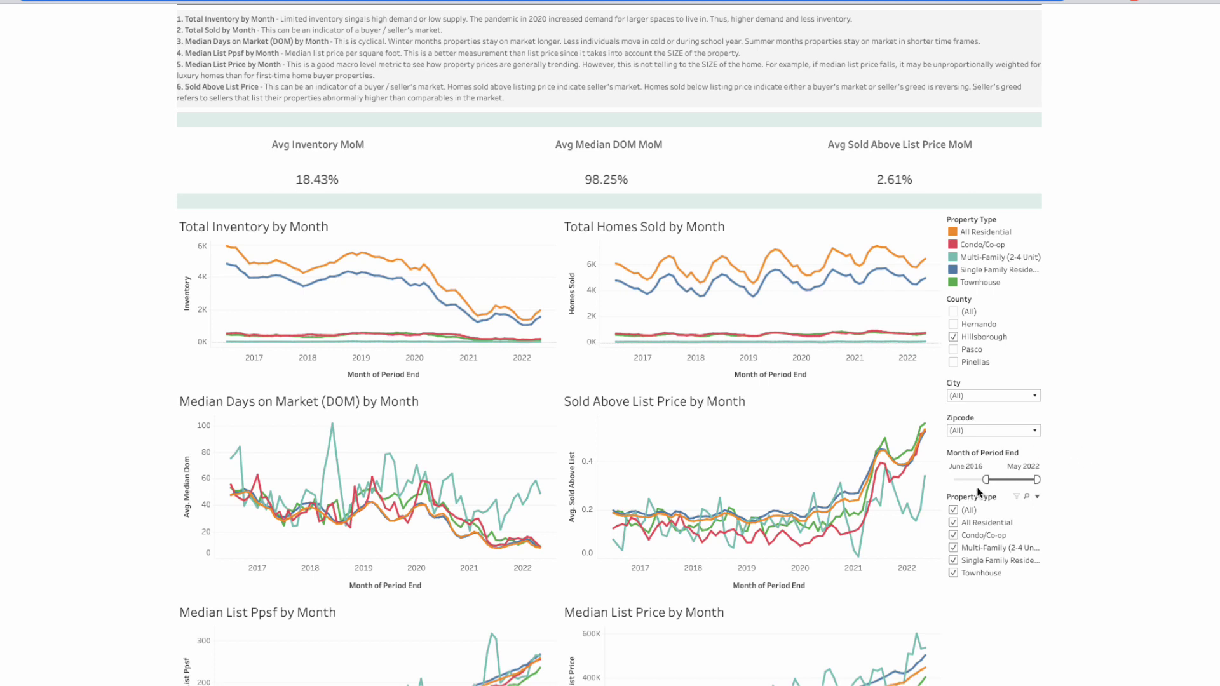
- Extend the month of period range back to March 2012 and include all counties
{"action": "left_click_drag", "start_coordinate": [985, 479], "coordinate": [944, 479]}
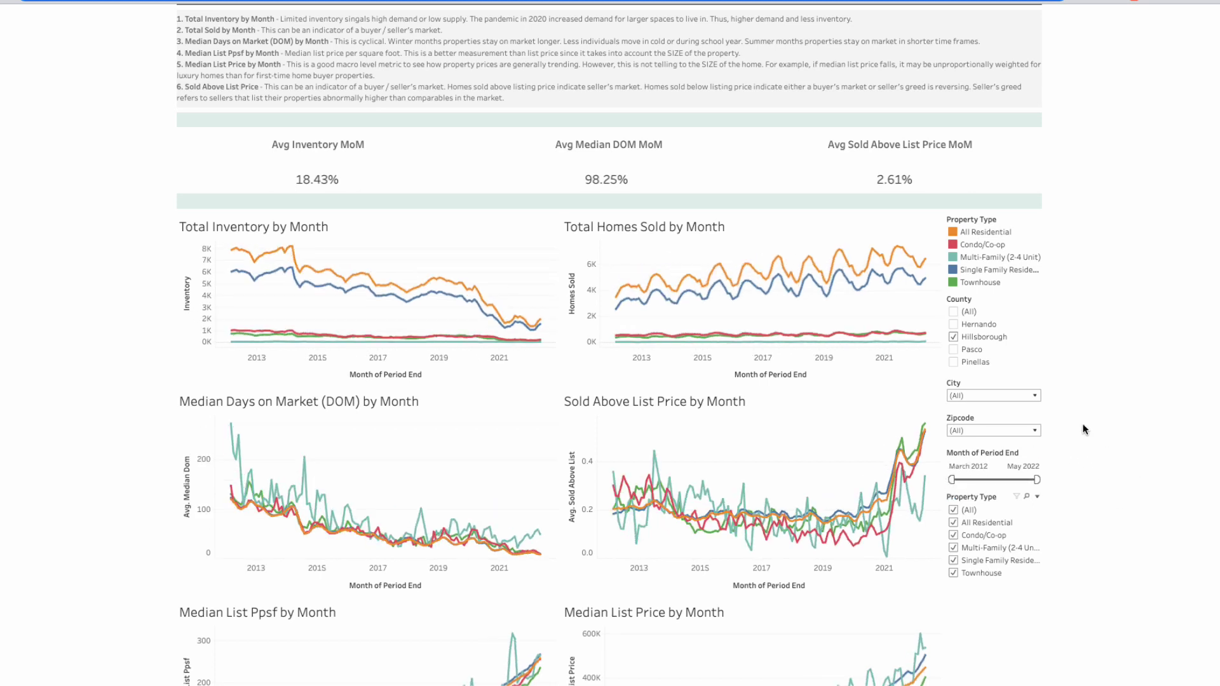
{"action": "left_click", "coordinate": [954, 311]}
- Clear all cities from the city filter and select only Tampa
{"action": "left_click", "coordinate": [1034, 396]}
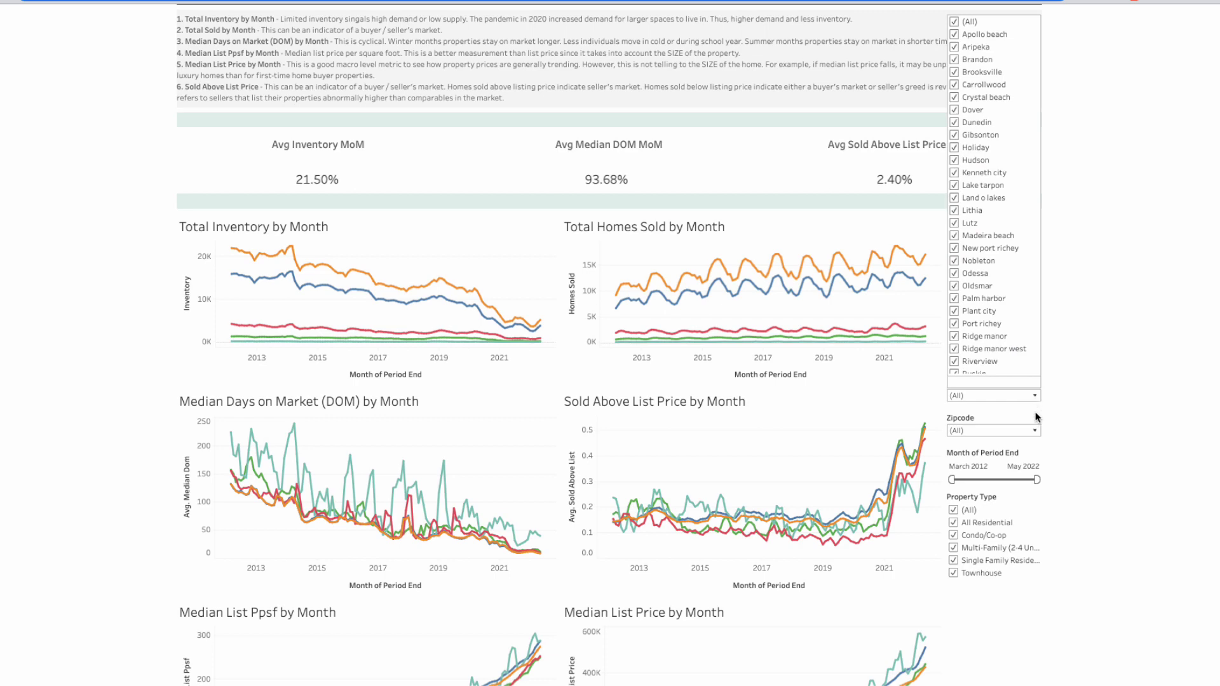
{"action": "scroll", "coordinate": [1007, 288], "scroll_direction": "up", "scroll_amount": 3}
{"action": "left_click", "coordinate": [955, 161]}
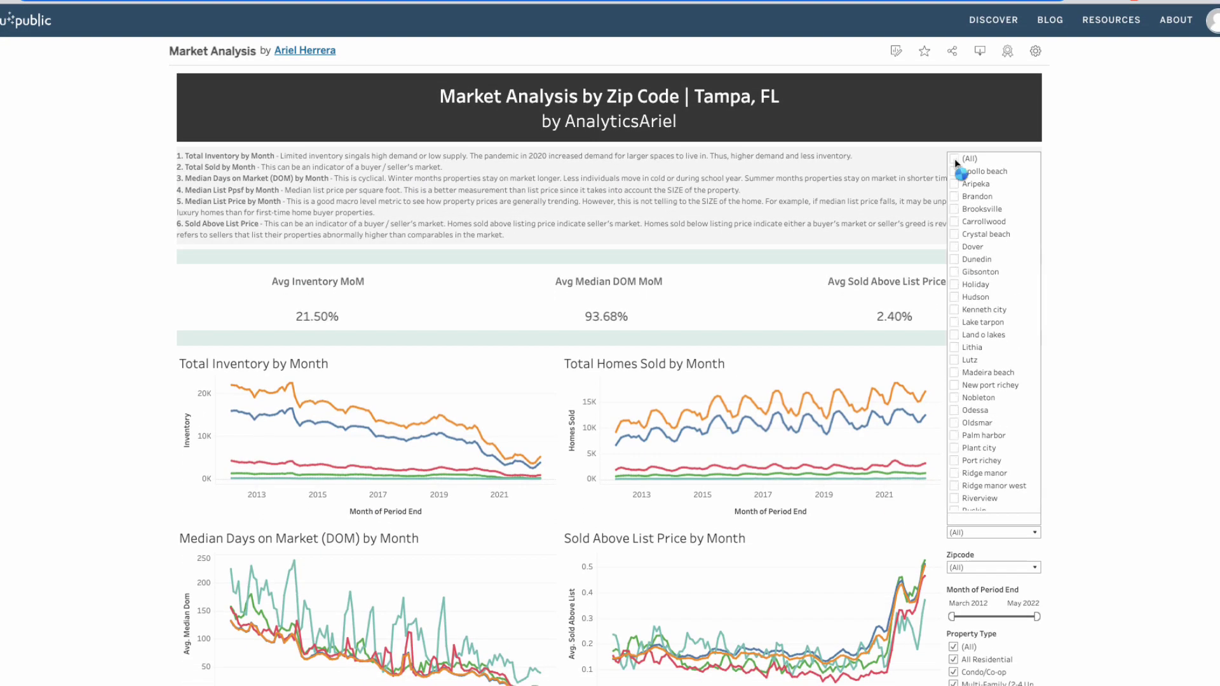
{"action": "scroll", "coordinate": [985, 461], "scroll_direction": "down", "scroll_amount": 5}
{"action": "scroll", "coordinate": [986, 429], "scroll_direction": "up", "scroll_amount": 1}
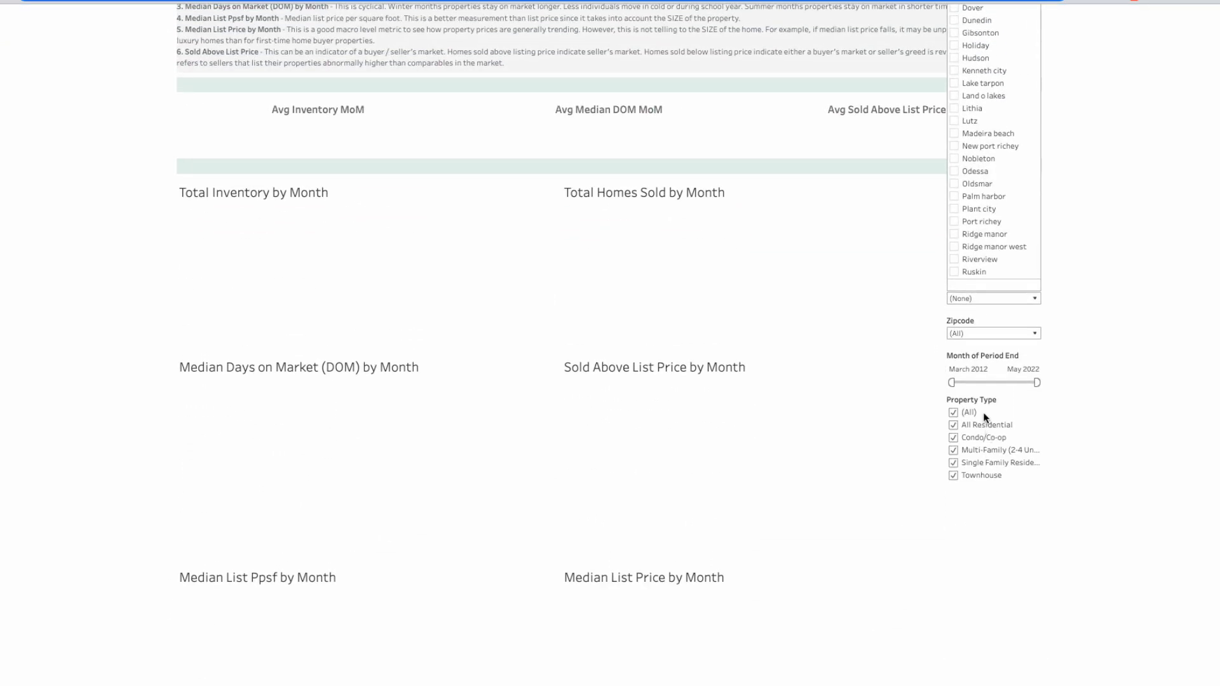
{"action": "scroll", "coordinate": [975, 262], "scroll_direction": "down", "scroll_amount": 5}
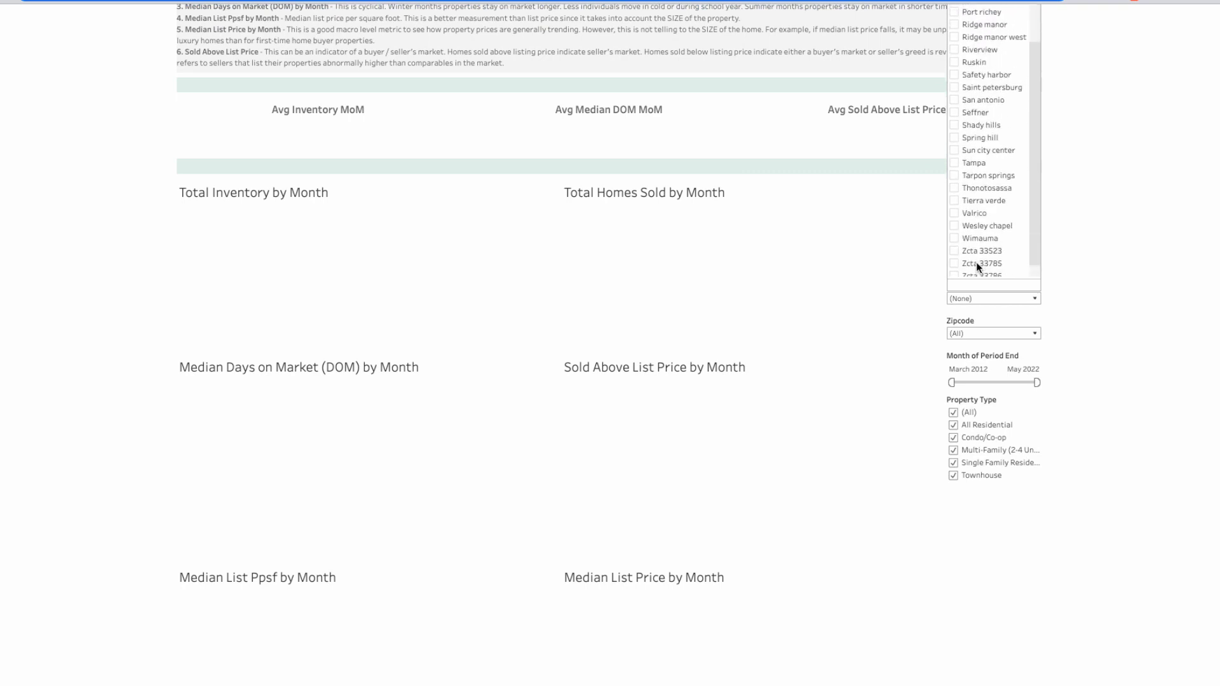
{"action": "left_click", "coordinate": [954, 162]}
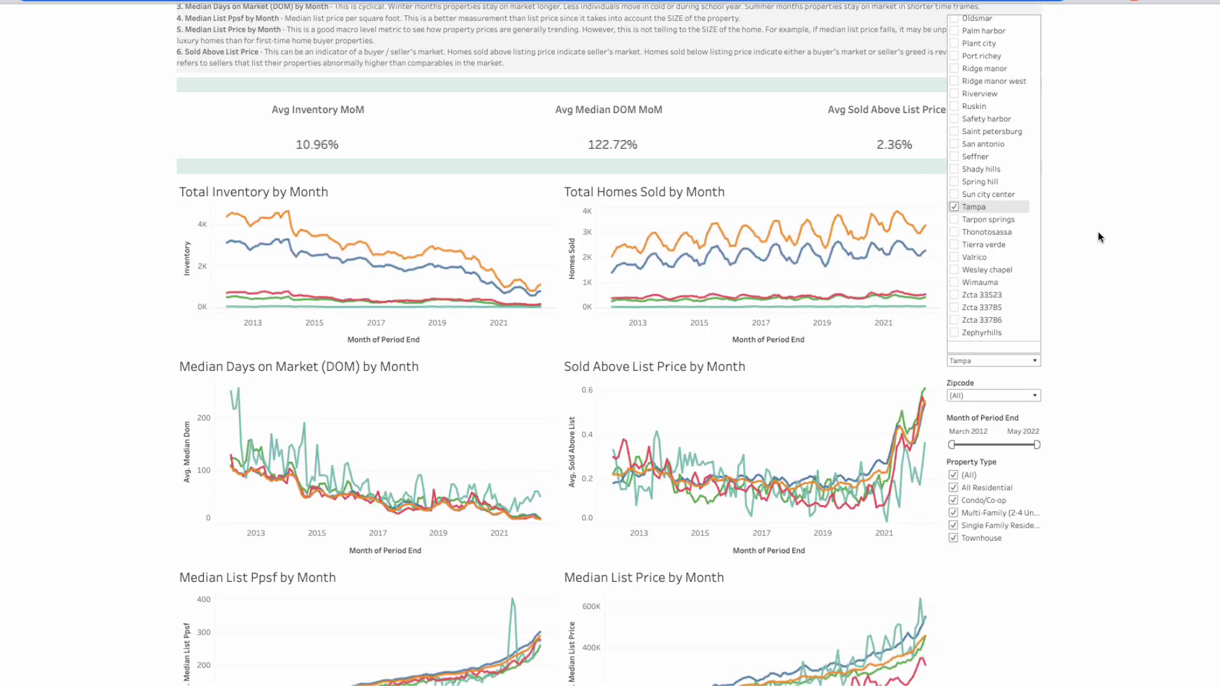
{"action": "scroll", "coordinate": [1099, 237], "scroll_direction": "up", "scroll_amount": 1}
{"action": "left_click", "coordinate": [931, 385]}
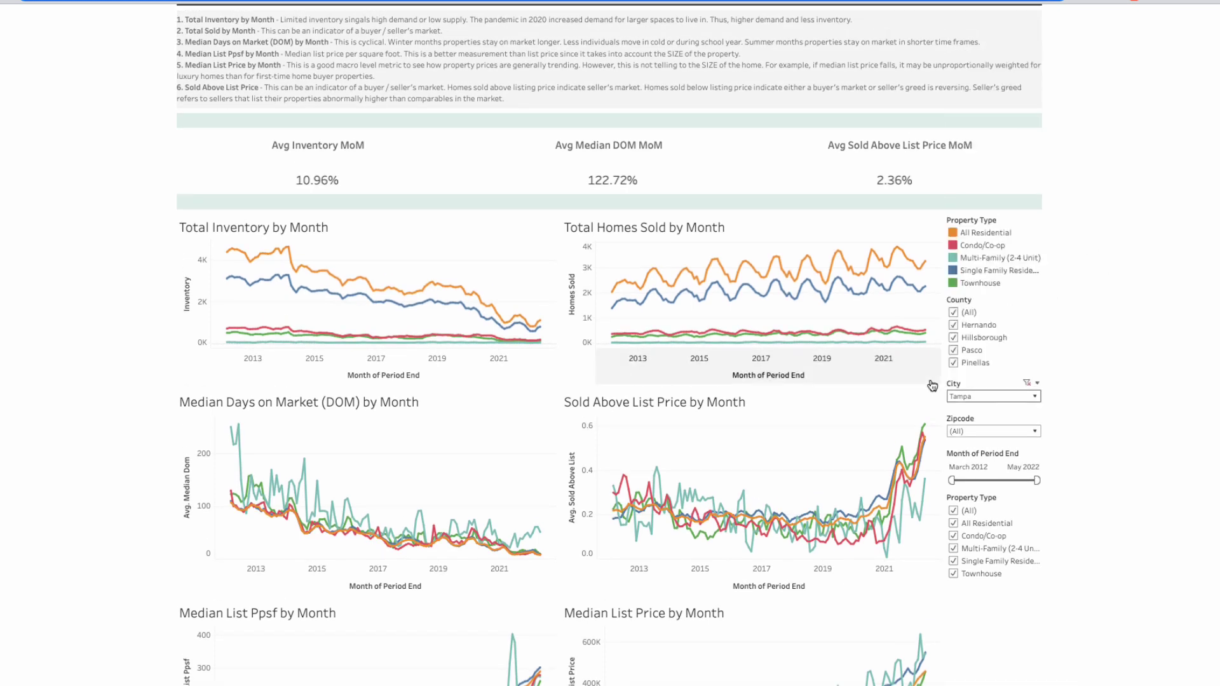
- Examine the latest data points in the median list price per square foot and median list price charts
{"action": "scroll", "coordinate": [1099, 523], "scroll_direction": "up", "scroll_amount": 1}
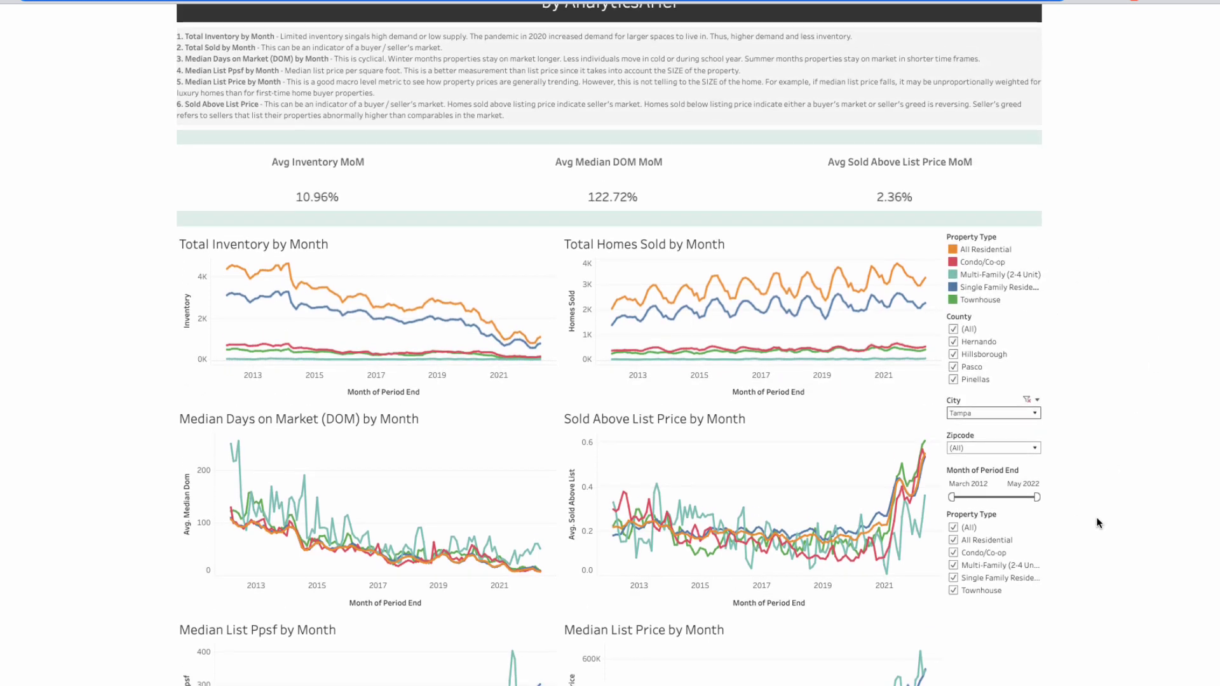
{"action": "scroll", "coordinate": [443, 564], "scroll_direction": "down", "scroll_amount": 3}
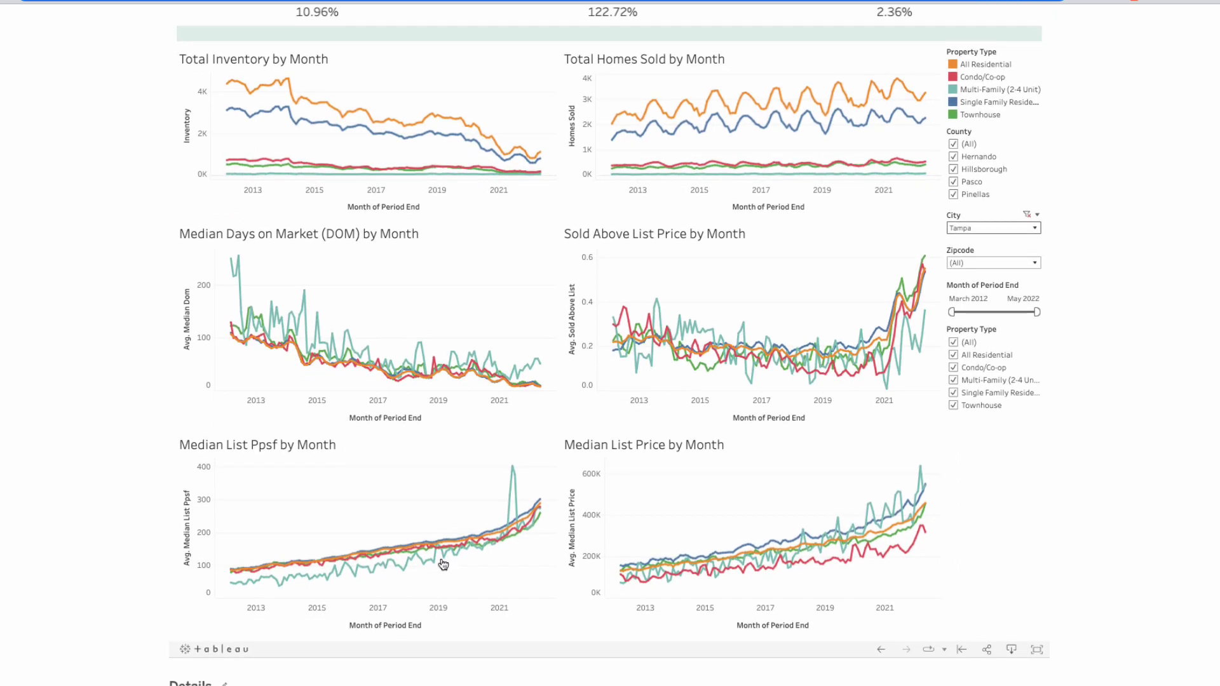
{"action": "mouse_move", "coordinate": [542, 523]}
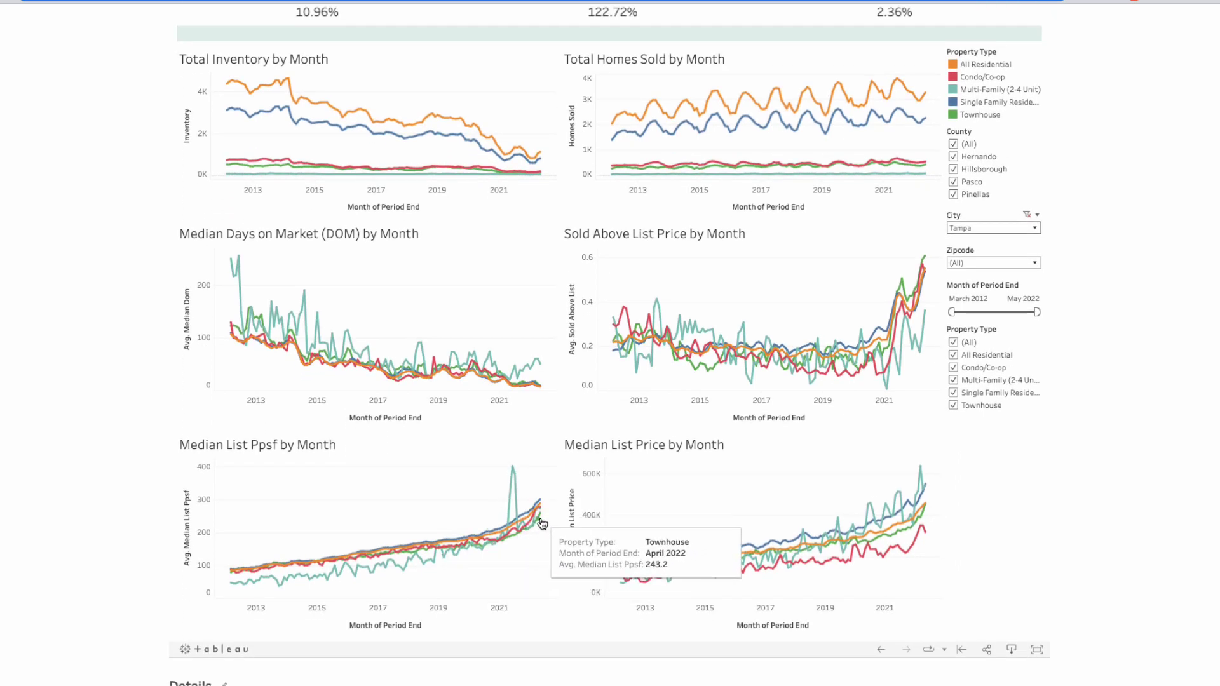
{"action": "mouse_move", "coordinate": [920, 476]}
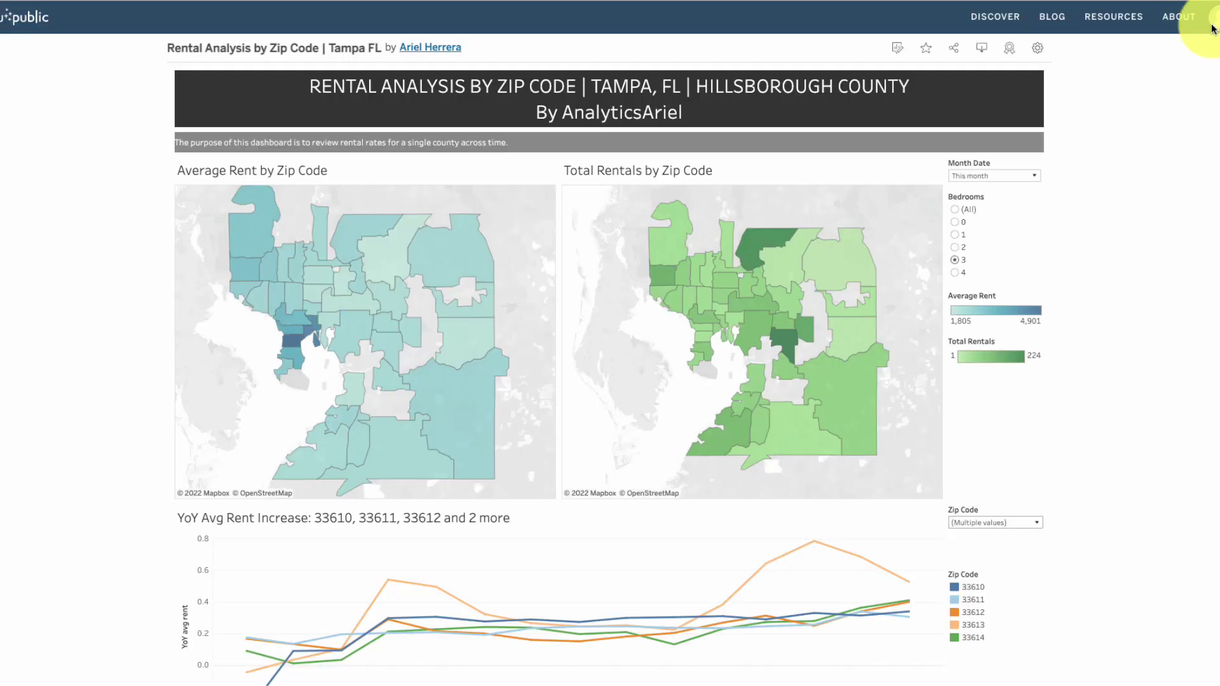
- Inspect a zip code area on the average rent map of the rental analysis dashboard
{"action": "mouse_move", "coordinate": [378, 332]}
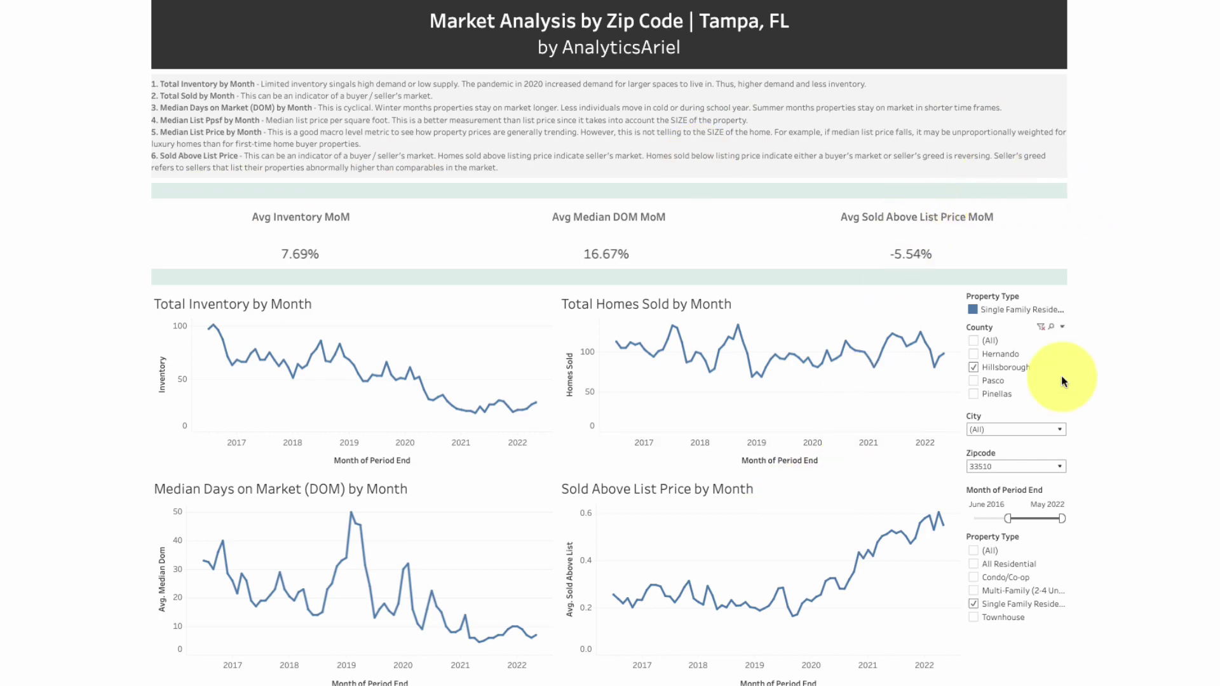
- Examine the most recent data points in the total inventory and median days on market charts
{"action": "scroll", "coordinate": [1150, 384], "scroll_direction": "down", "scroll_amount": 3}
{"action": "scroll", "coordinate": [1150, 385], "scroll_direction": "up", "scroll_amount": 3}
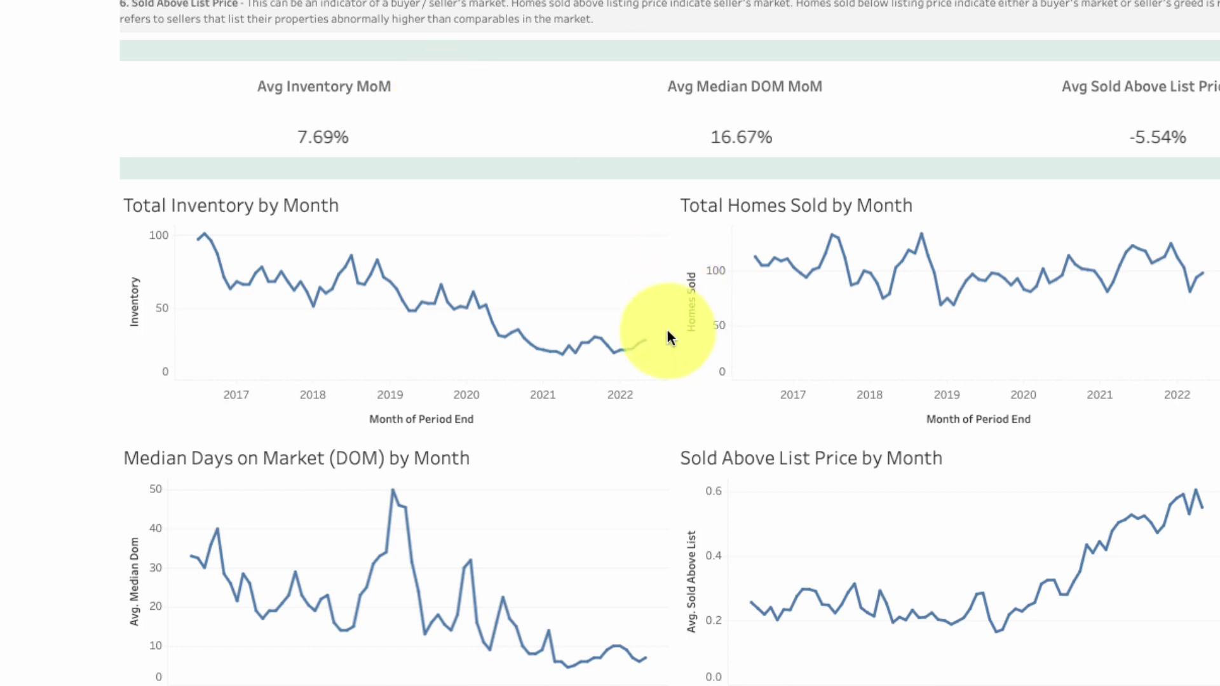
{"action": "mouse_move", "coordinate": [645, 351]}
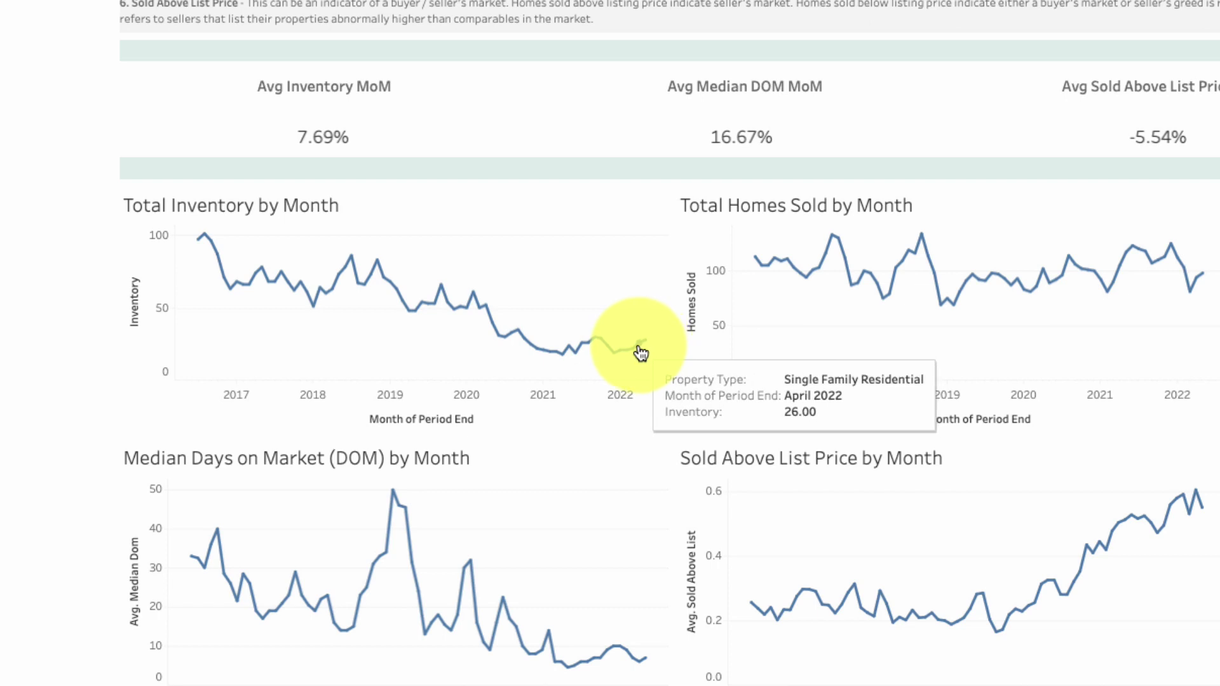
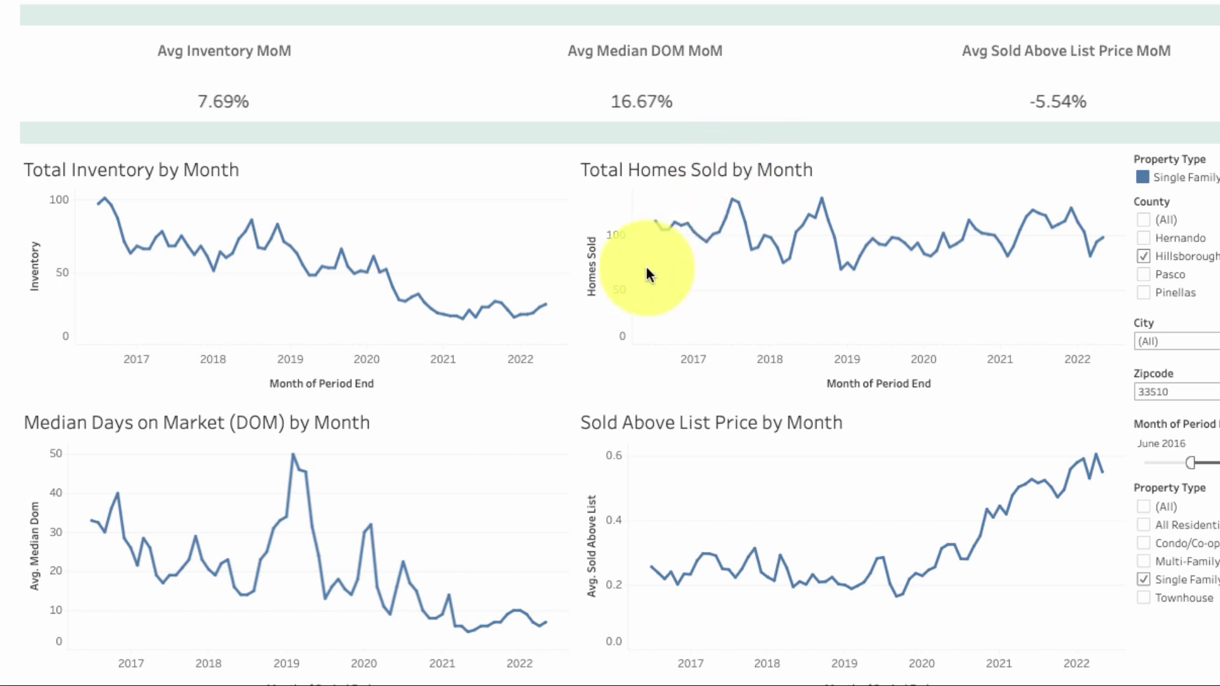
{"action": "scroll", "coordinate": [565, 495], "scroll_direction": "down", "scroll_amount": 3}
{"action": "mouse_move", "coordinate": [542, 515]}
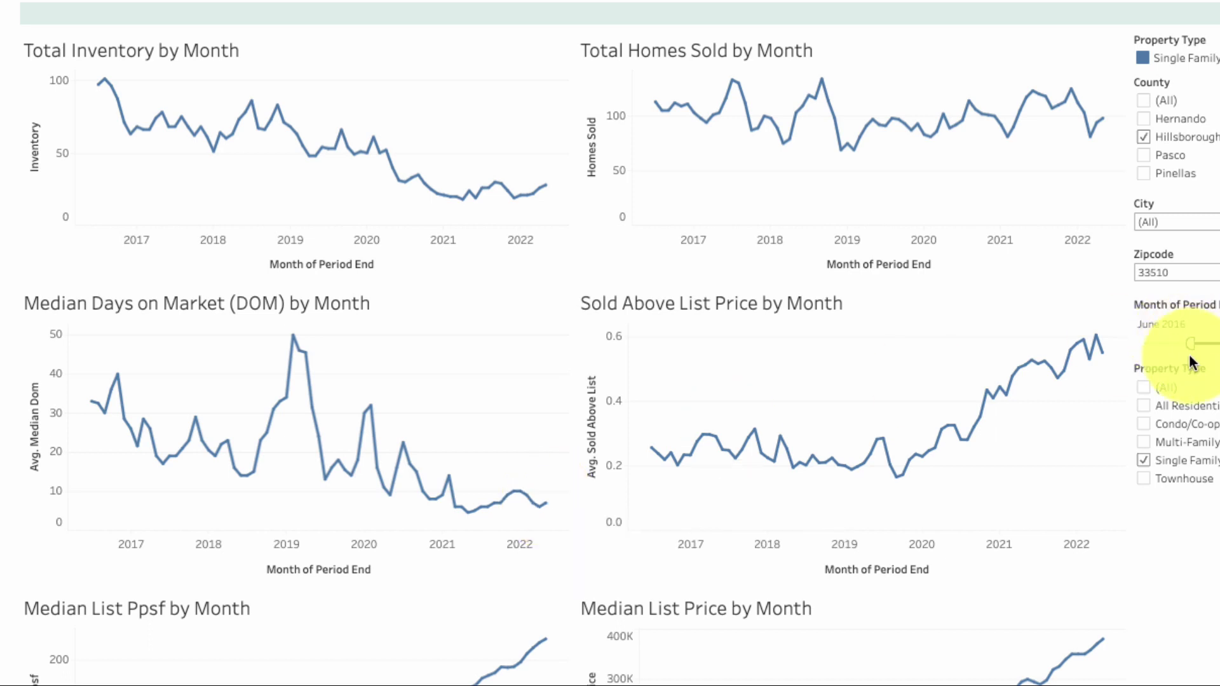
- Set the start of the period range to March 2012, and after that narrow it to June 2017
{"action": "left_click_drag", "start_coordinate": [1188, 344], "coordinate": [1138, 343]}
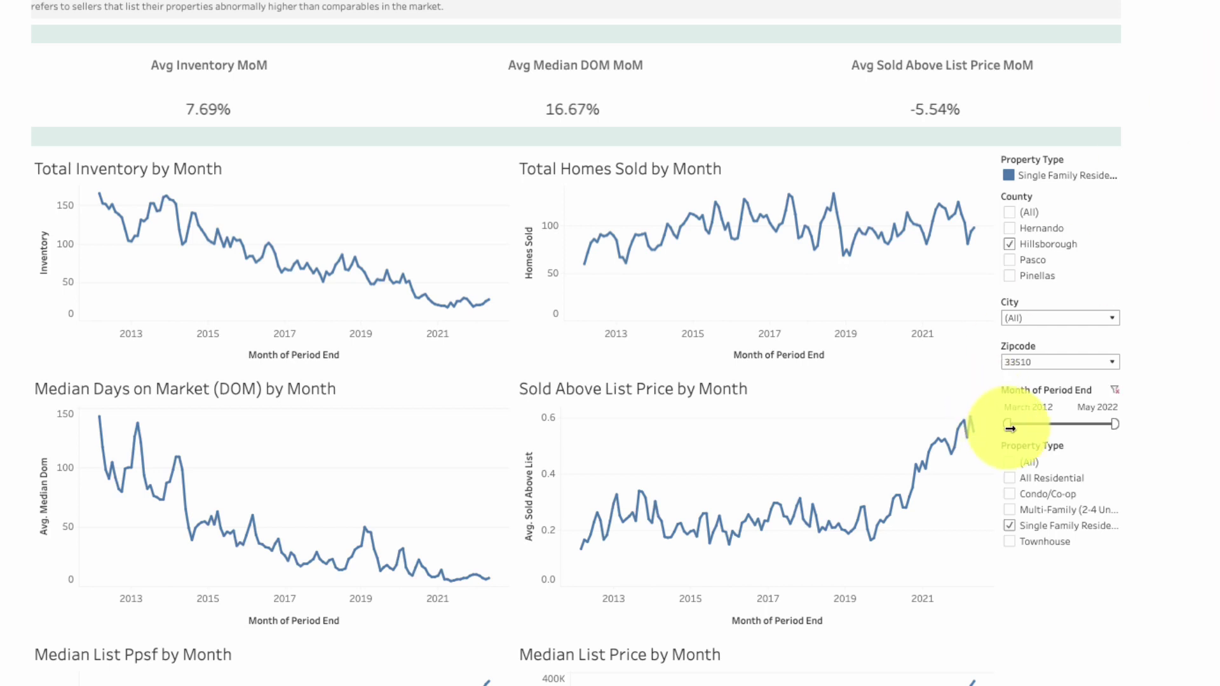
{"action": "mouse_move", "coordinate": [978, 435]}
{"action": "left_click_drag", "start_coordinate": [1007, 423], "coordinate": [1061, 424]}
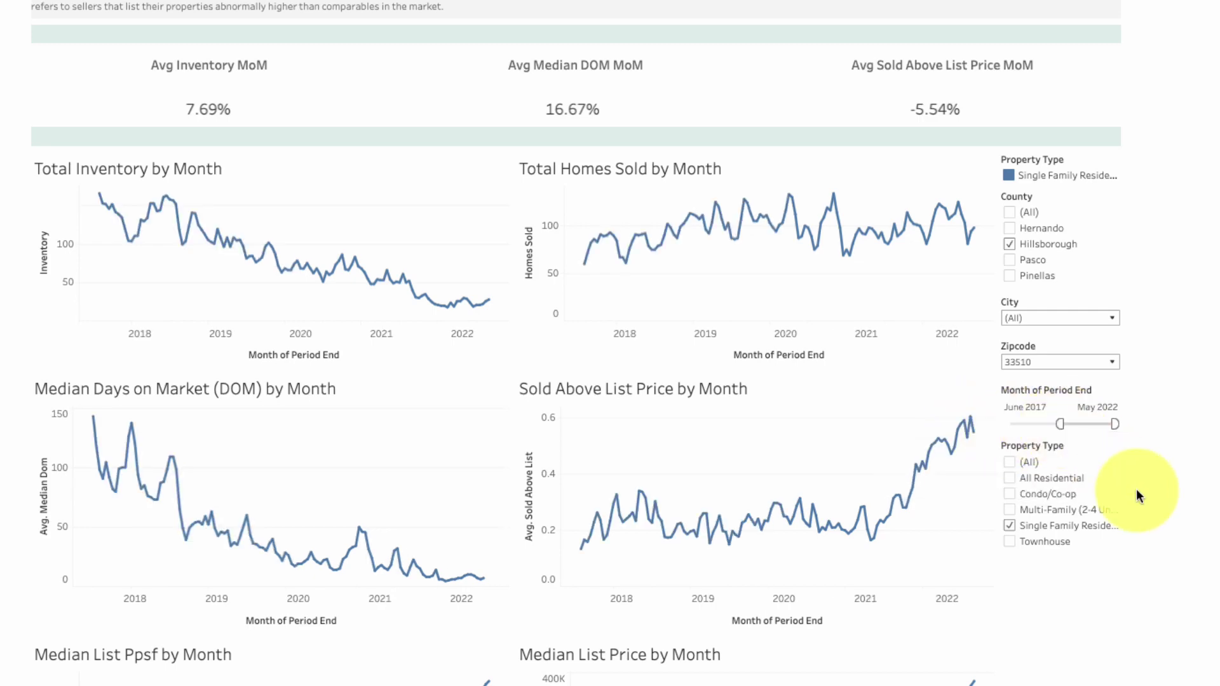
- Examine recent monthly values along the sold above list price line, including March, April and May 2022
{"action": "mouse_move", "coordinate": [979, 433]}
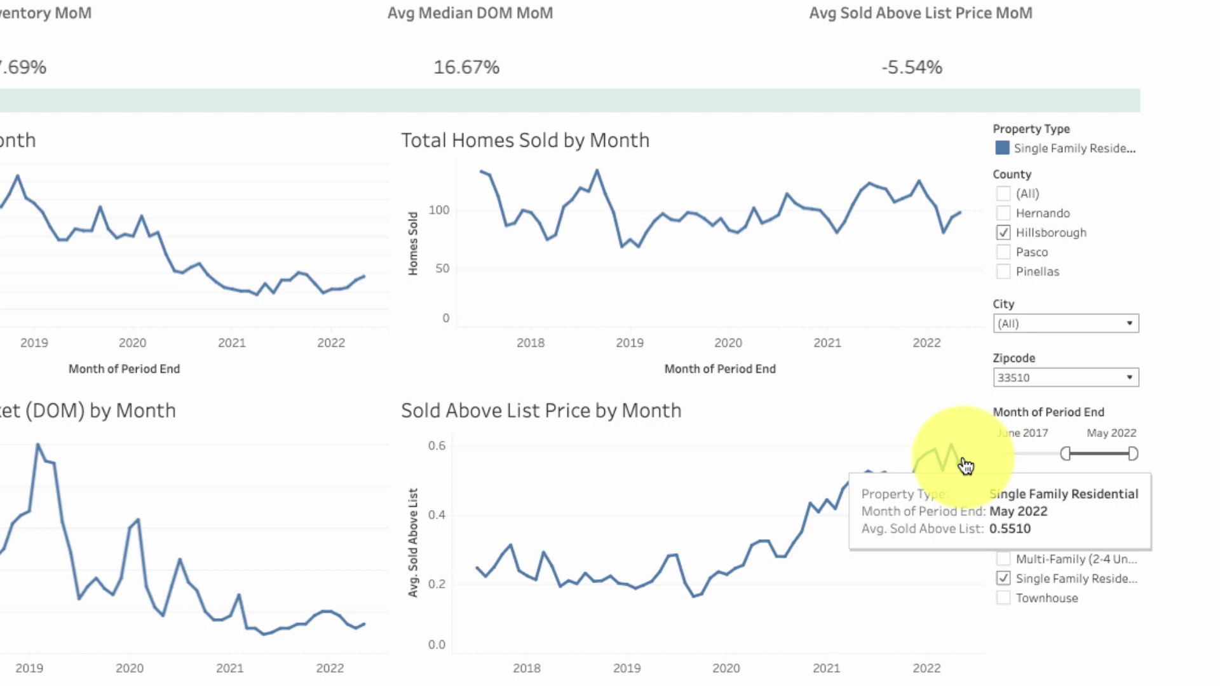
{"action": "mouse_move", "coordinate": [953, 456]}
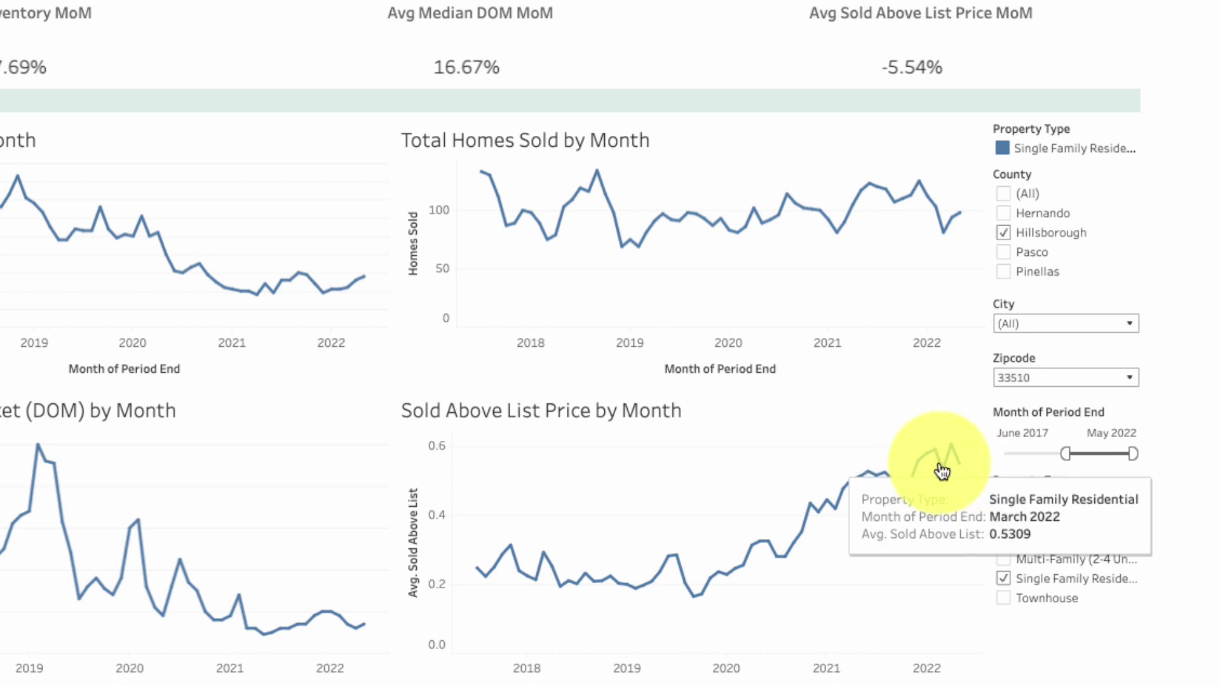
{"action": "mouse_move", "coordinate": [843, 498]}
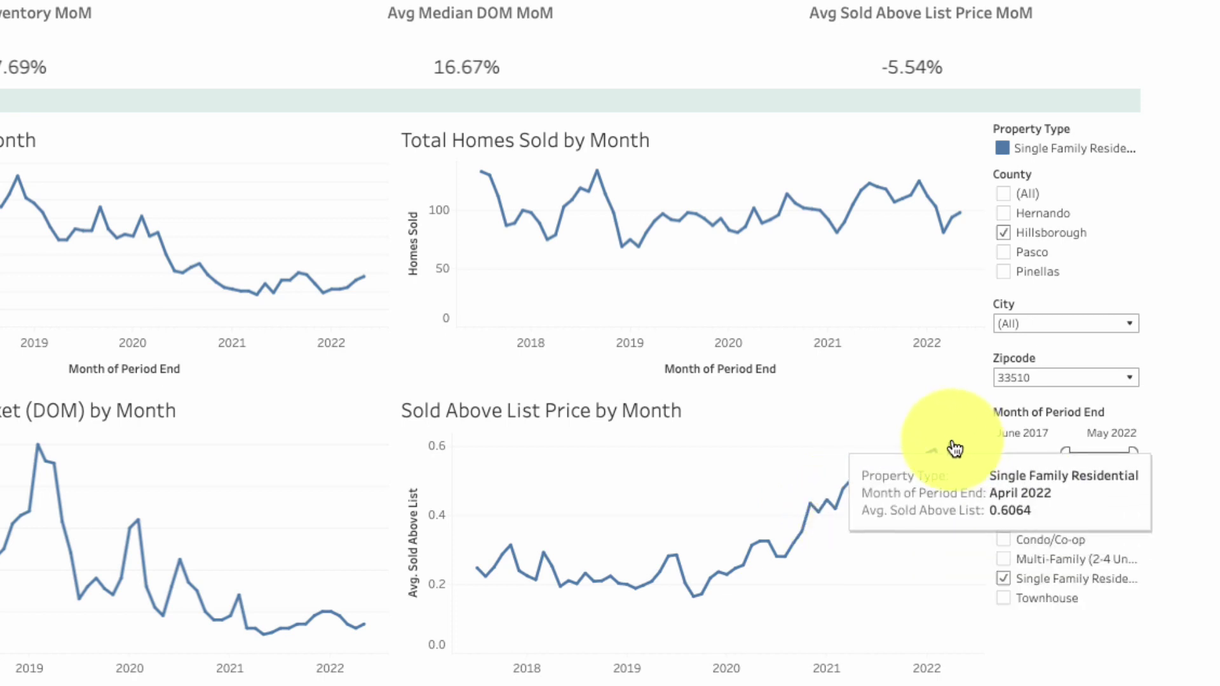
- Set the start of the month of period range to July 2014
{"action": "mouse_move", "coordinate": [1026, 486]}
{"action": "left_click_drag", "start_coordinate": [1066, 454], "coordinate": [1030, 455]}
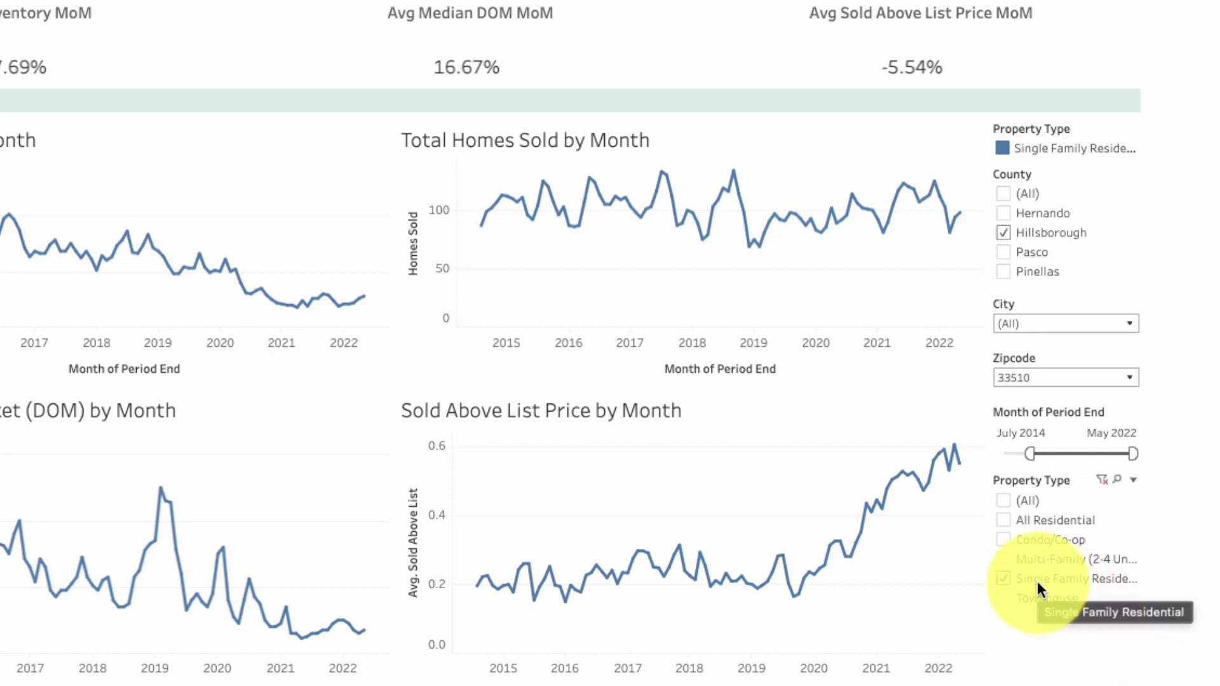
- Switch the property type filter from single family to Townhouse and Condo/Co-op
{"action": "left_click", "coordinate": [1001, 580]}
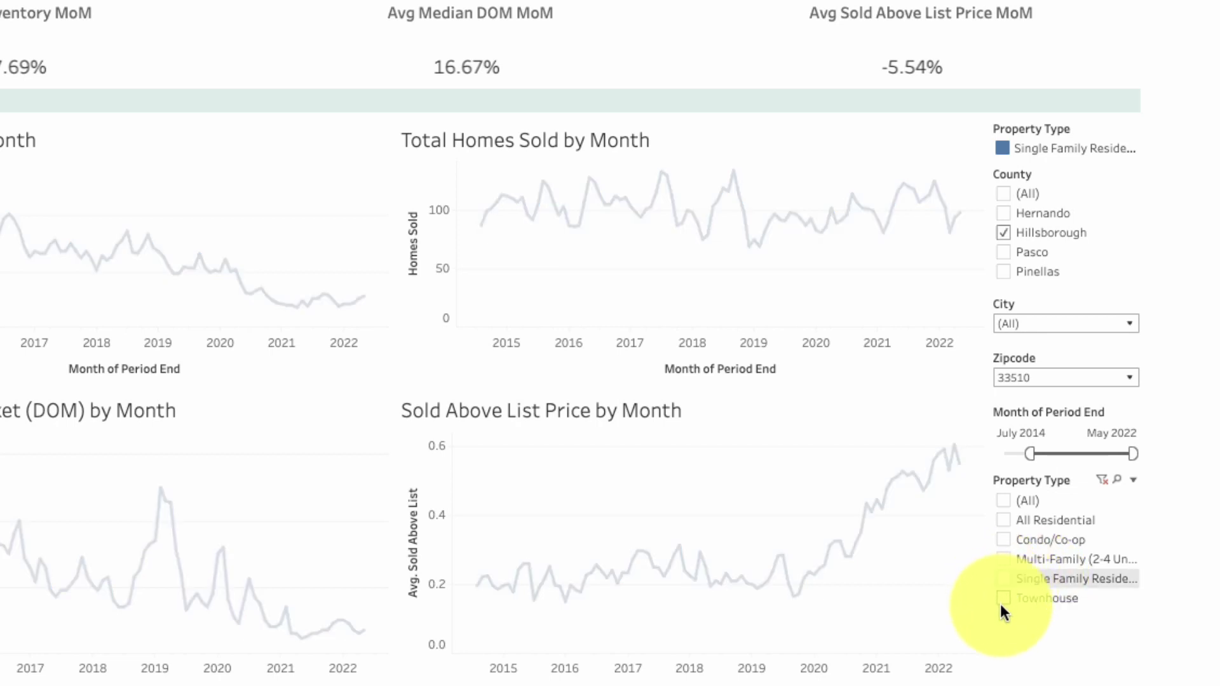
{"action": "left_click", "coordinate": [1003, 600]}
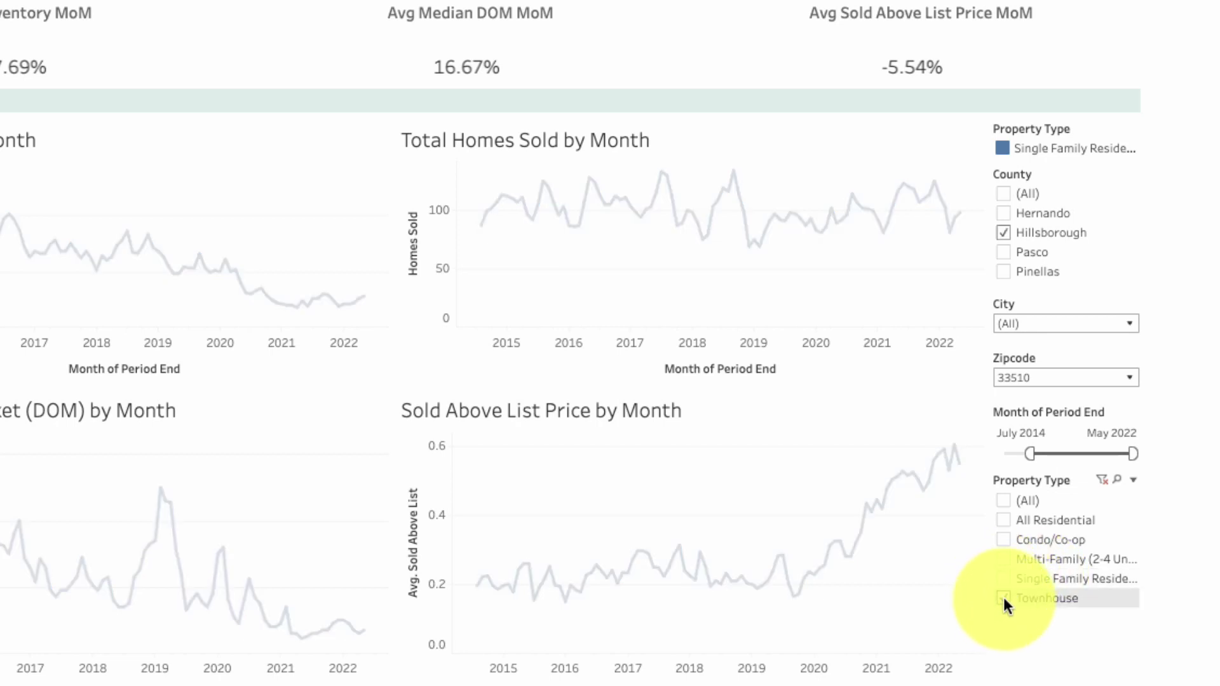
{"action": "left_click", "coordinate": [1004, 537]}
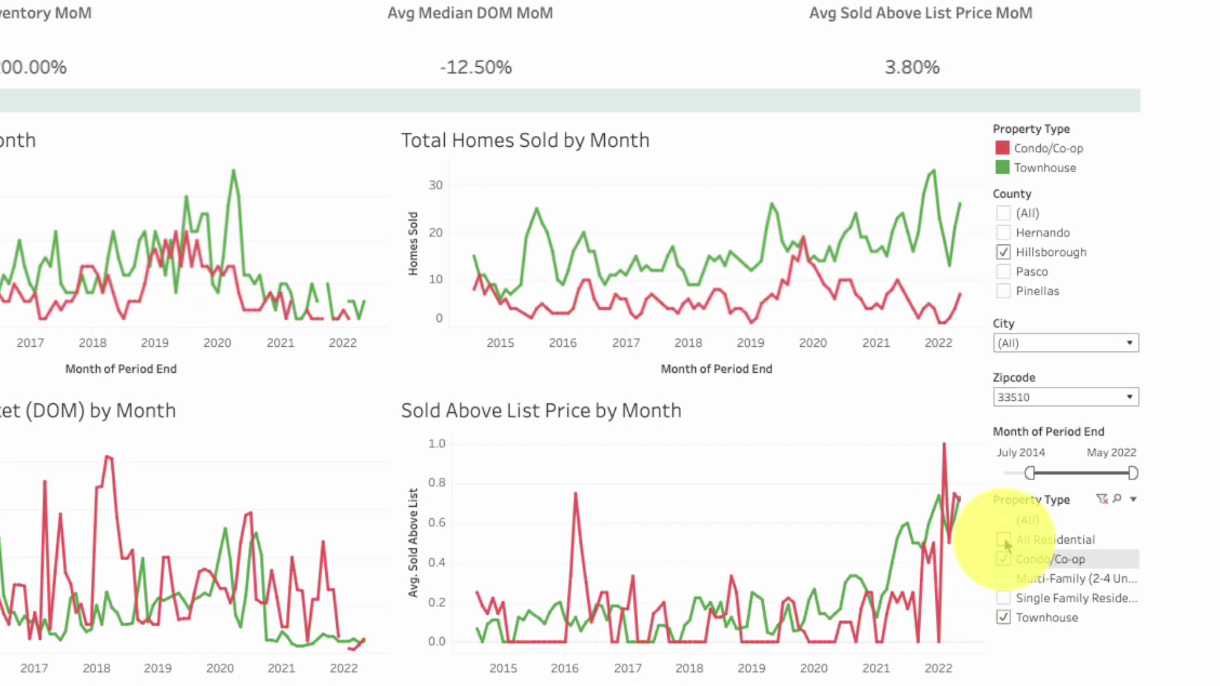
- Return the property type filter to Single Family Residential only, excluding condos and townhouses
{"action": "left_click", "coordinate": [1004, 556]}
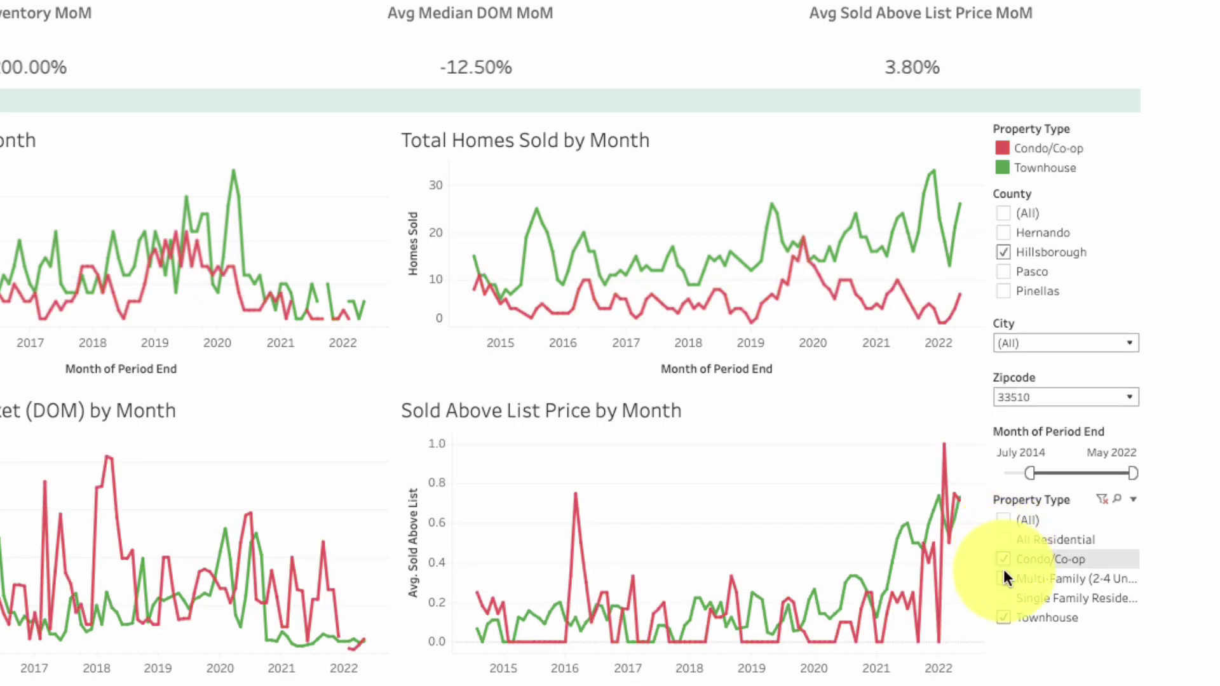
{"action": "left_click", "coordinate": [1004, 597]}
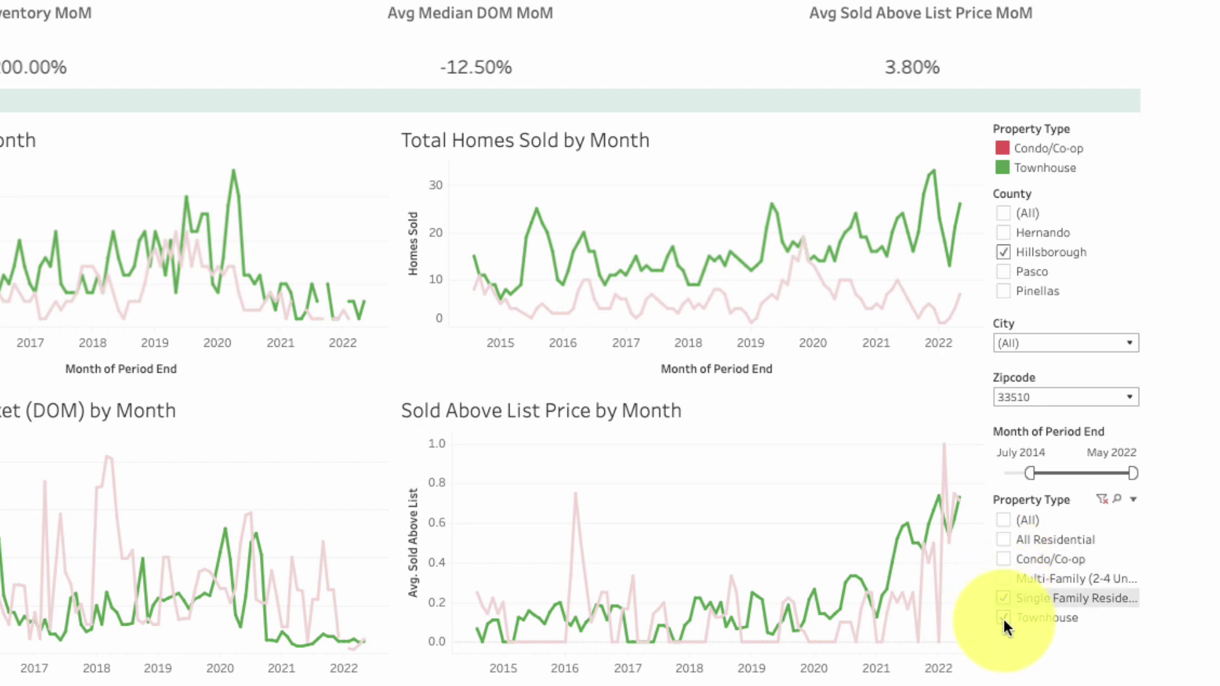
{"action": "left_click", "coordinate": [1002, 618]}
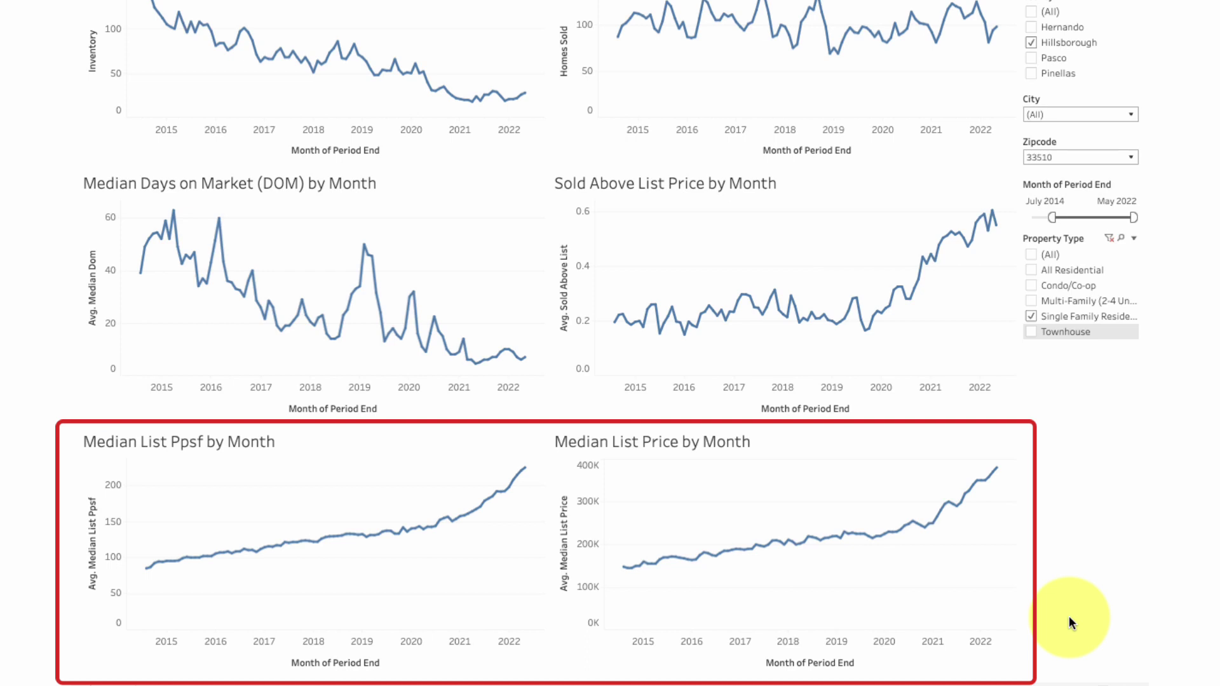
- Check the May 2022 values in the median list price and median list price per square foot charts
{"action": "mouse_move", "coordinate": [961, 506]}
{"action": "mouse_move", "coordinate": [995, 476]}
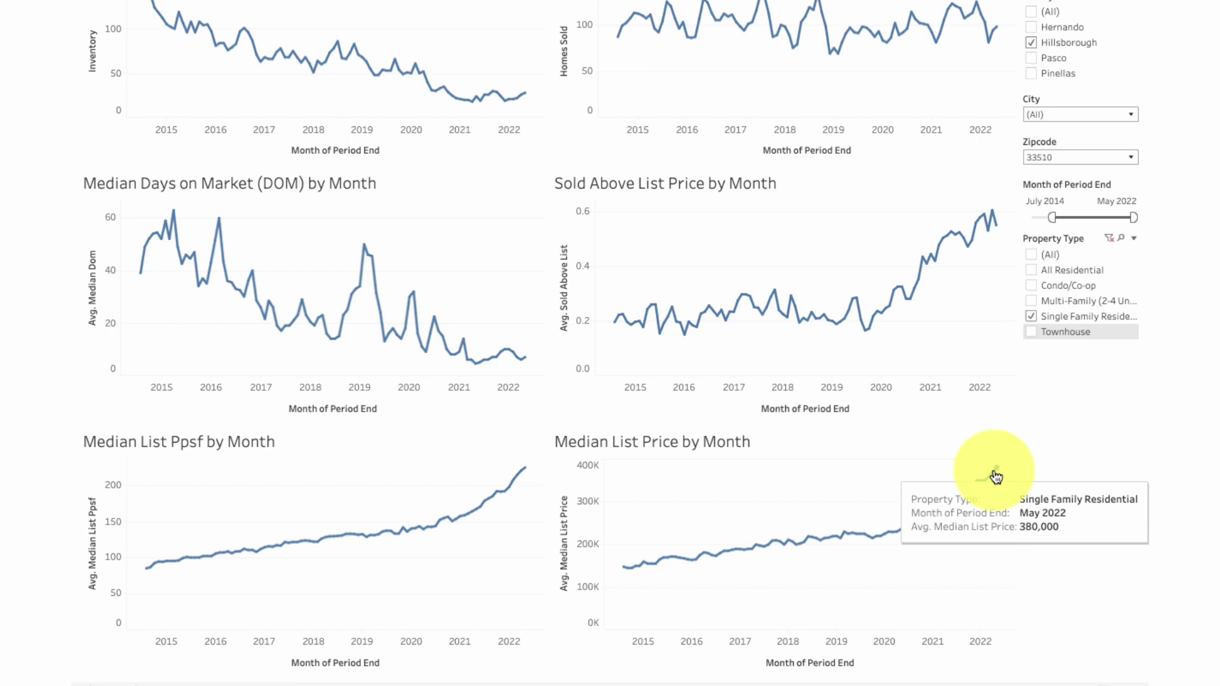
{"action": "mouse_move", "coordinate": [527, 474]}
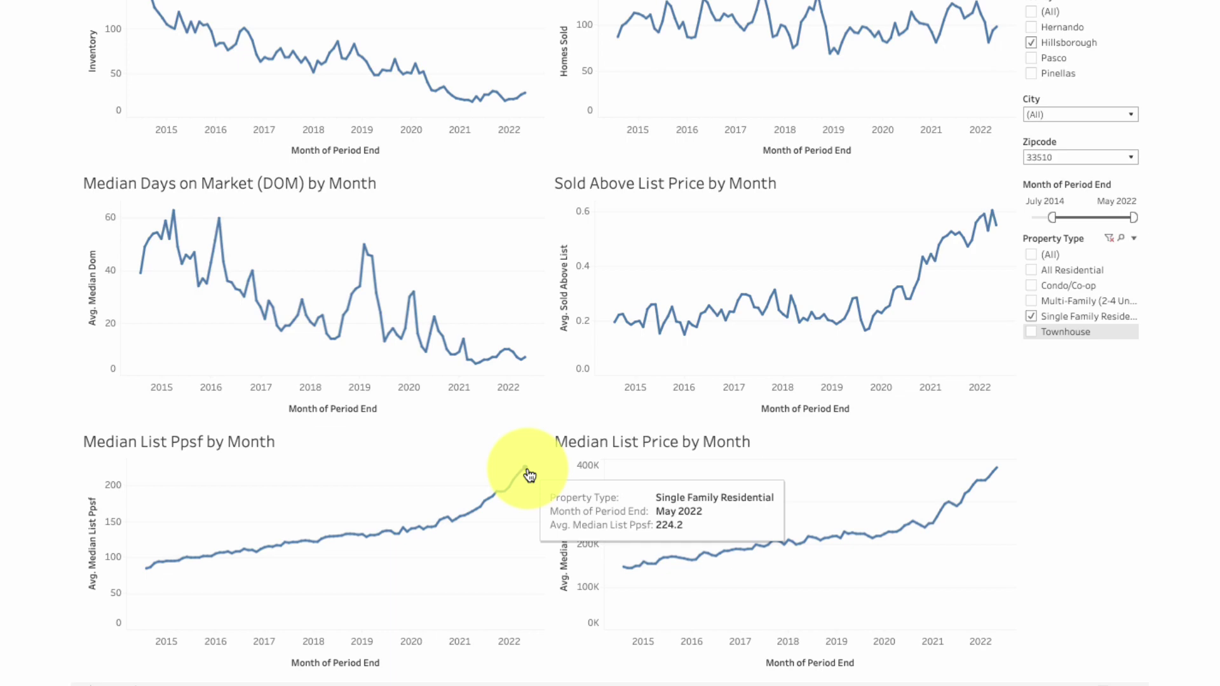
- Select all property types and all zip codes for Hillsborough county in the dashboard filters
{"action": "scroll", "coordinate": [527, 475], "scroll_direction": "up", "scroll_amount": 5}
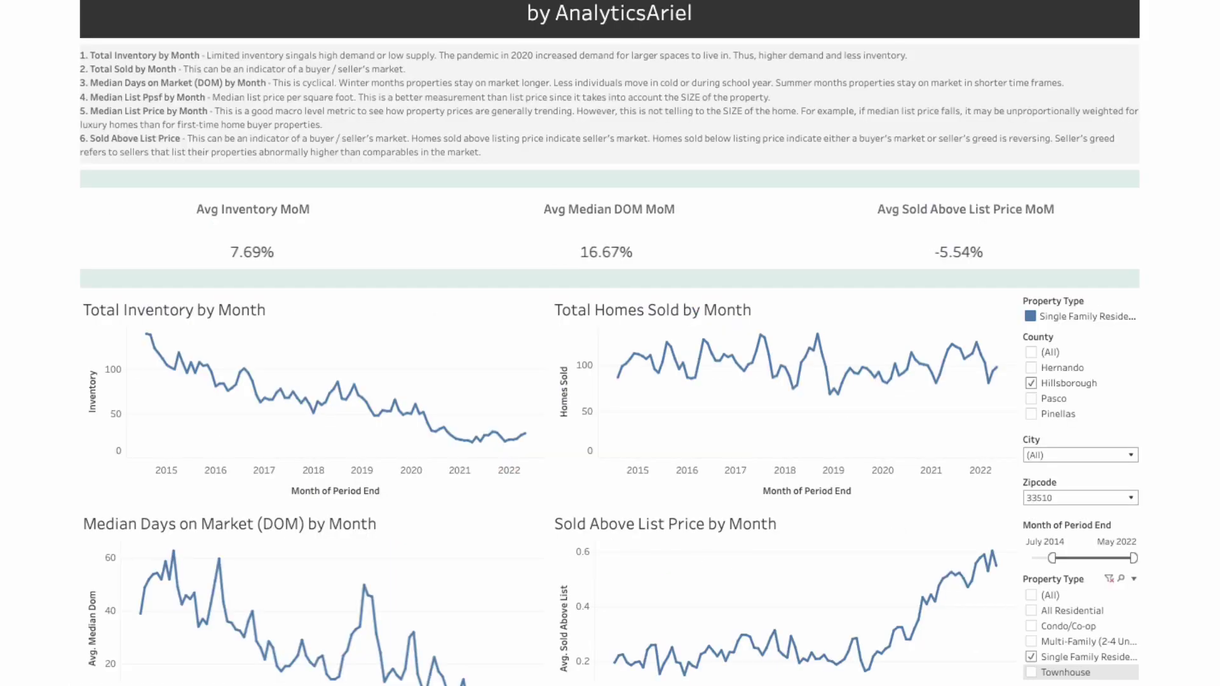
{"action": "left_click", "coordinate": [1030, 595]}
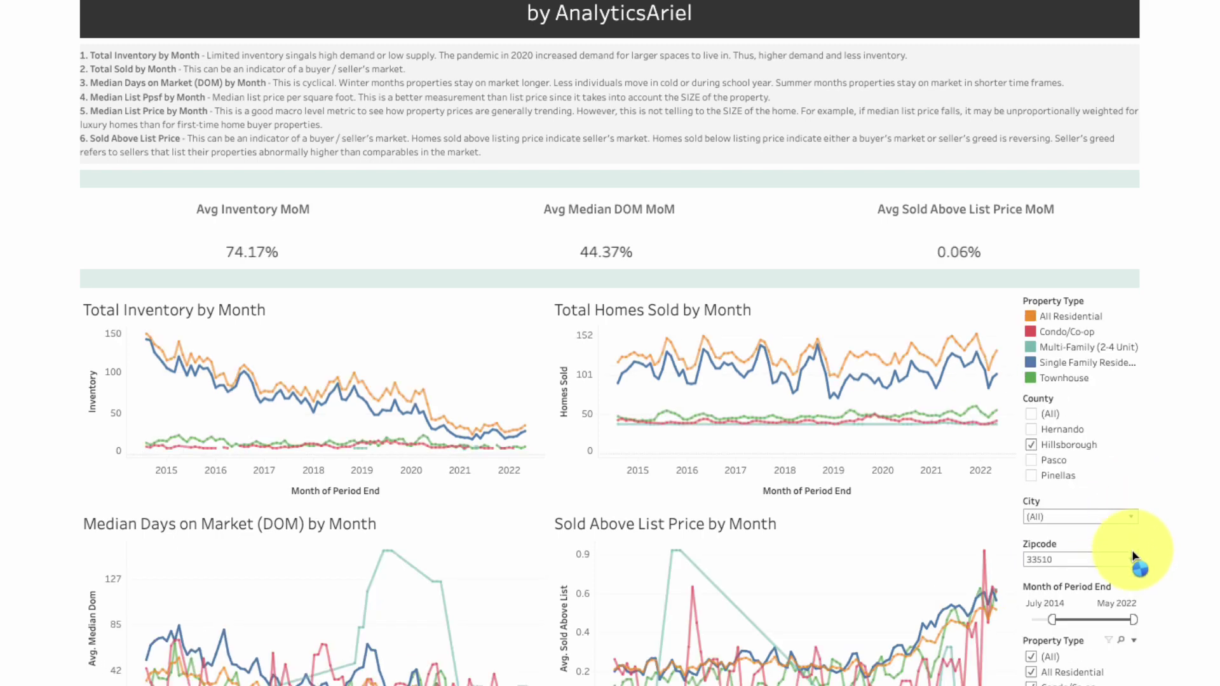
{"action": "left_click", "coordinate": [1131, 559]}
{"action": "left_click", "coordinate": [1032, 95]}
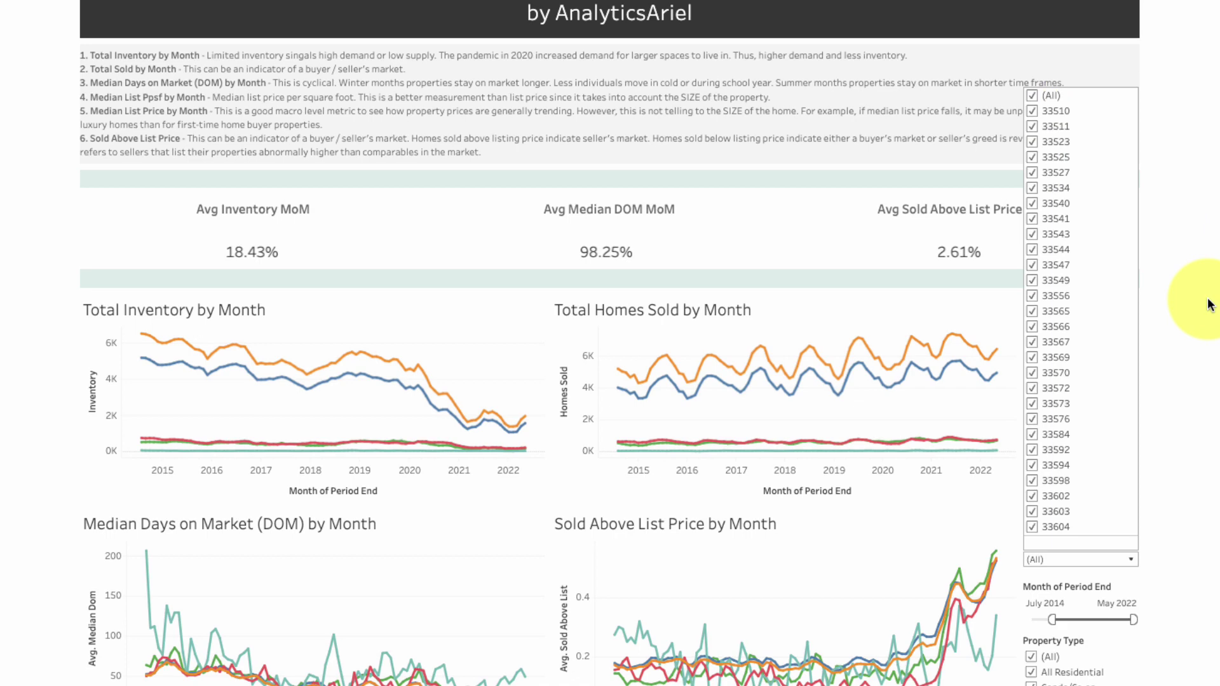
{"action": "left_click", "coordinate": [1128, 560]}
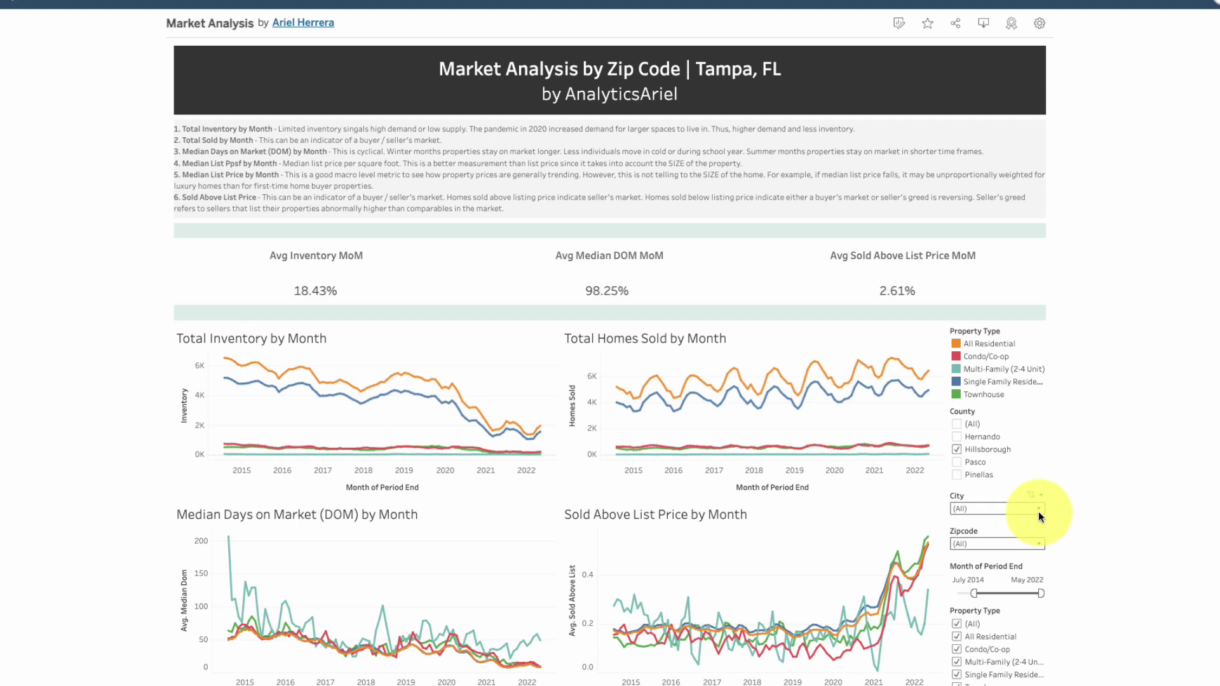
{"action": "scroll", "coordinate": [1088, 421], "scroll_direction": "down", "scroll_amount": 1}
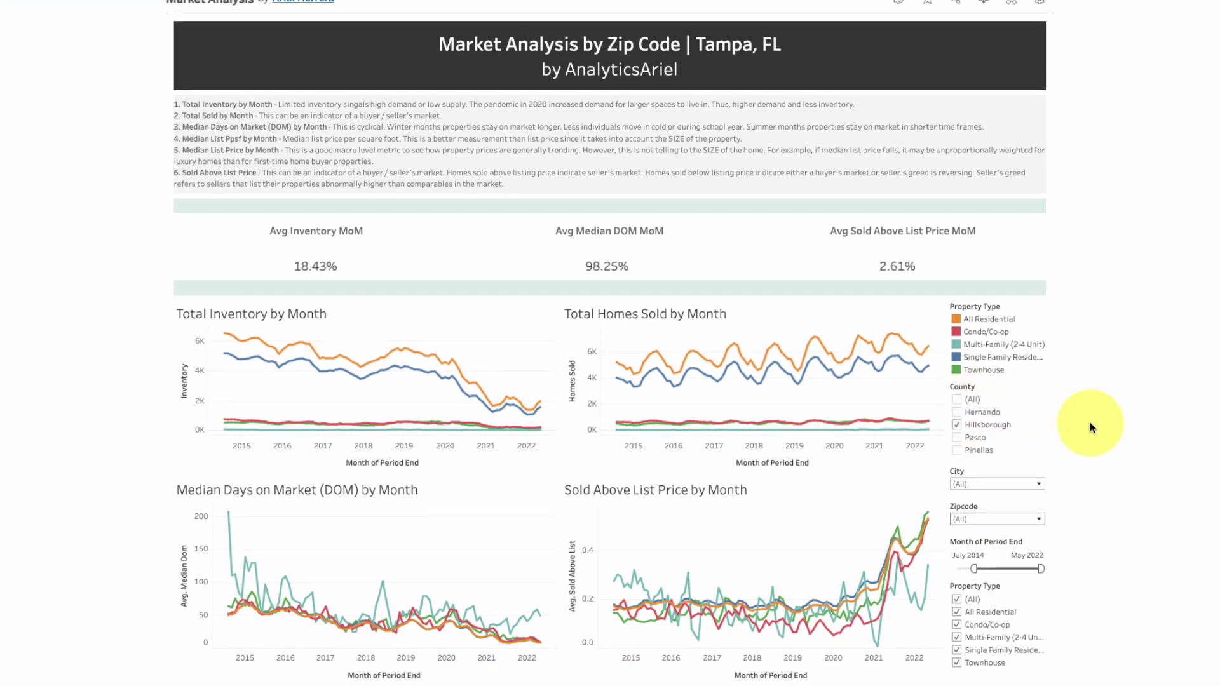